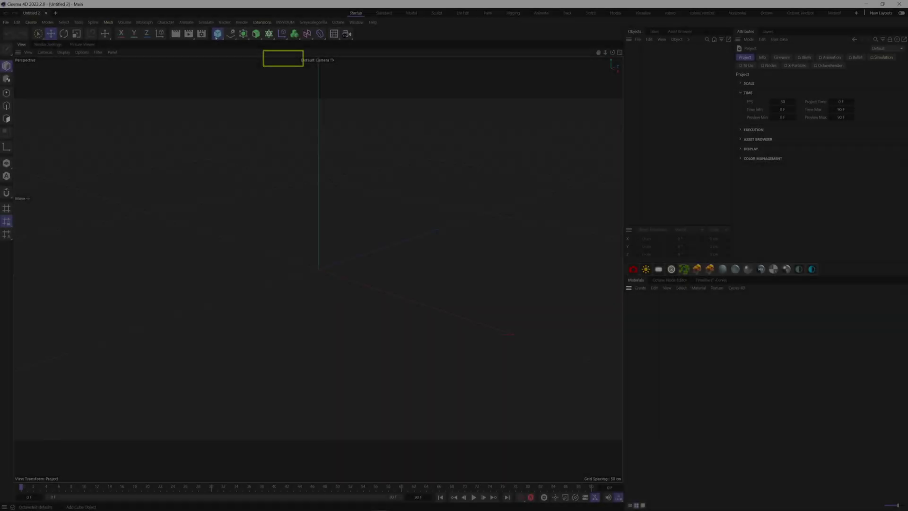
Step: Add a plane with width and height of 1000 cm and 200 segments in each direction
{"action": "left_click", "coordinate": [216, 35]}
{"action": "left_click", "coordinate": [283, 59]}
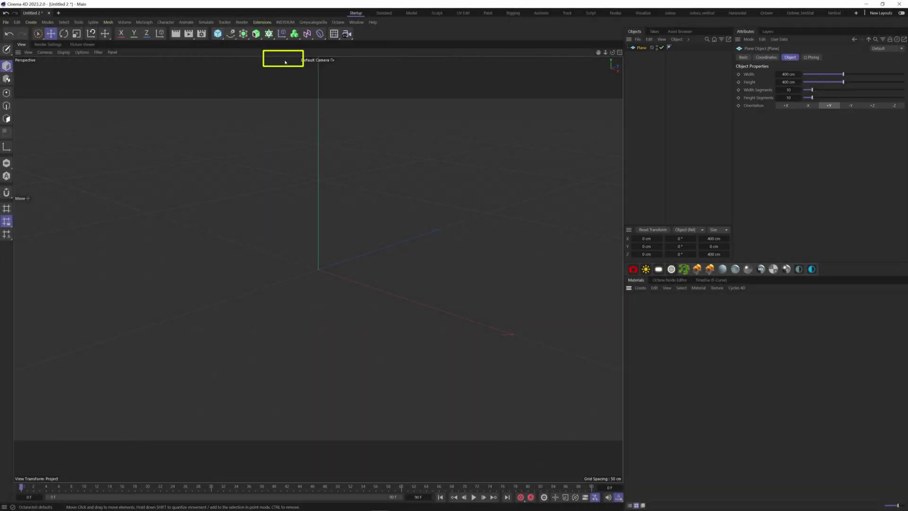
{"action": "left_click", "coordinate": [794, 74]}
{"action": "key", "text": "Tab"}
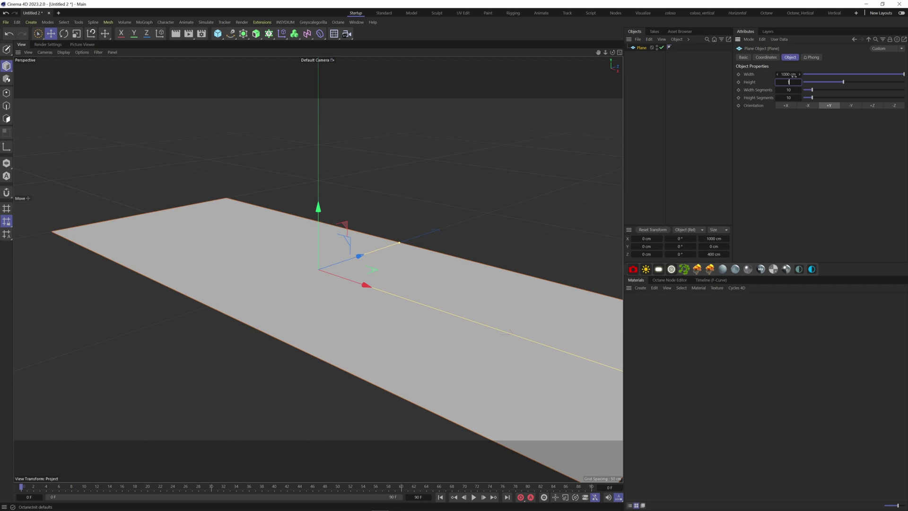
{"action": "type", "text": "1000"}
{"action": "key", "text": "Tab"}
{"action": "type", "text": "200"}
{"action": "key", "text": "Tab"}
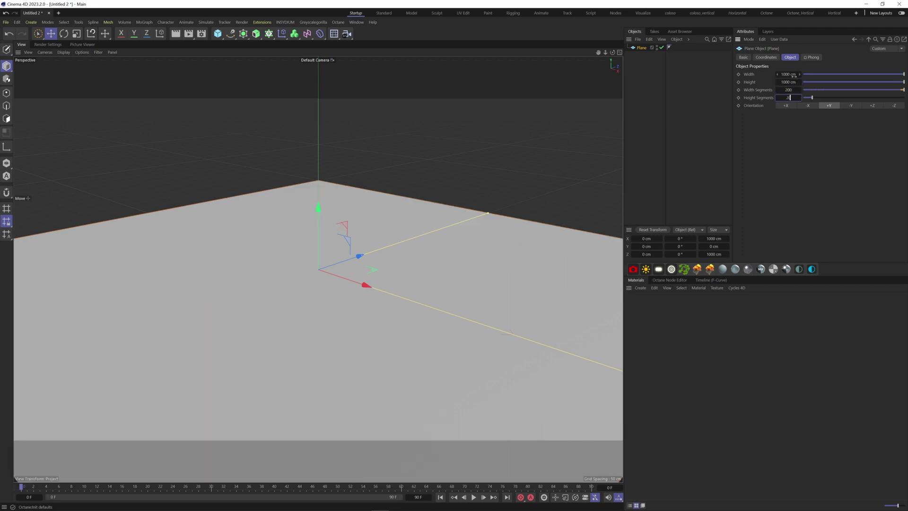
{"action": "type", "text": "200"}
{"action": "key", "text": "Return"}
{"action": "scroll", "coordinate": [279, 297], "scroll_direction": "down", "scroll_amount": 1}
{"action": "scroll", "coordinate": [279, 297], "scroll_direction": "down", "scroll_amount": 1}
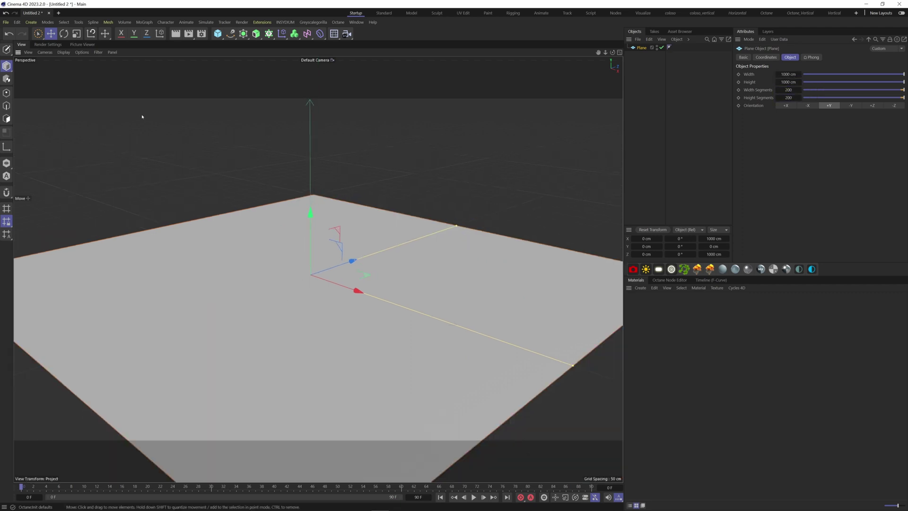
Step: Switch the viewport display to show wireframe lines and make the Boat object visible in it
{"action": "left_click", "coordinate": [64, 52]}
{"action": "left_click", "coordinate": [87, 123]}
{"action": "left_click_drag", "start_coordinate": [243, 296], "coordinate": [270, 288], "text": "alt"}
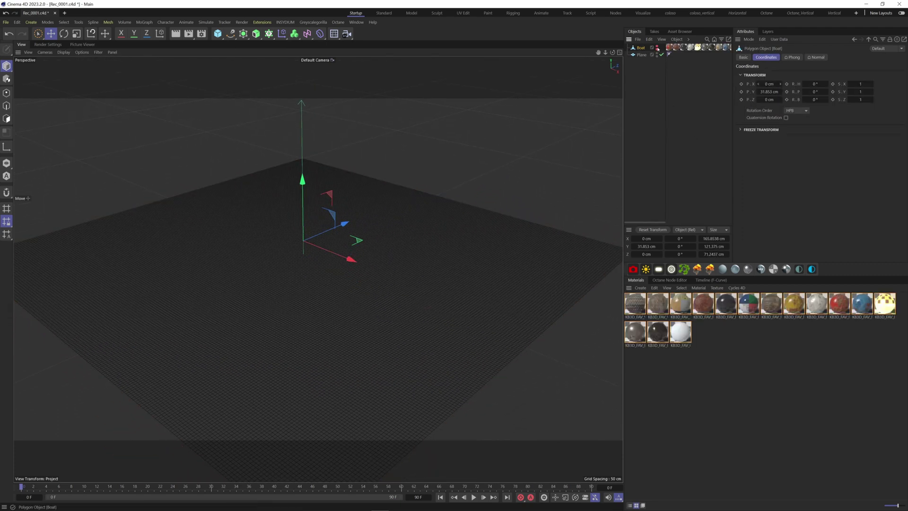
{"action": "left_click", "coordinate": [657, 48]}
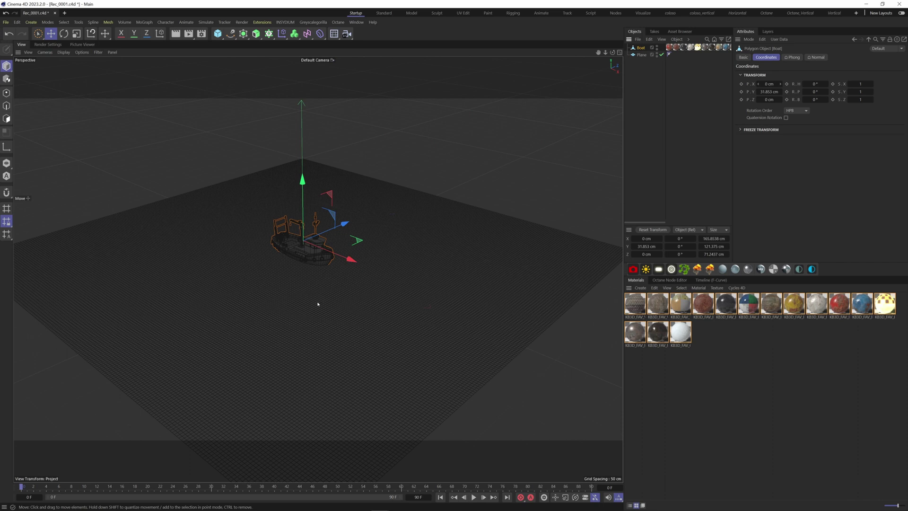
Step: Add a Collision deformer as a child of the Plane and assign the Boat as its collider object
{"action": "left_click", "coordinate": [641, 55]}
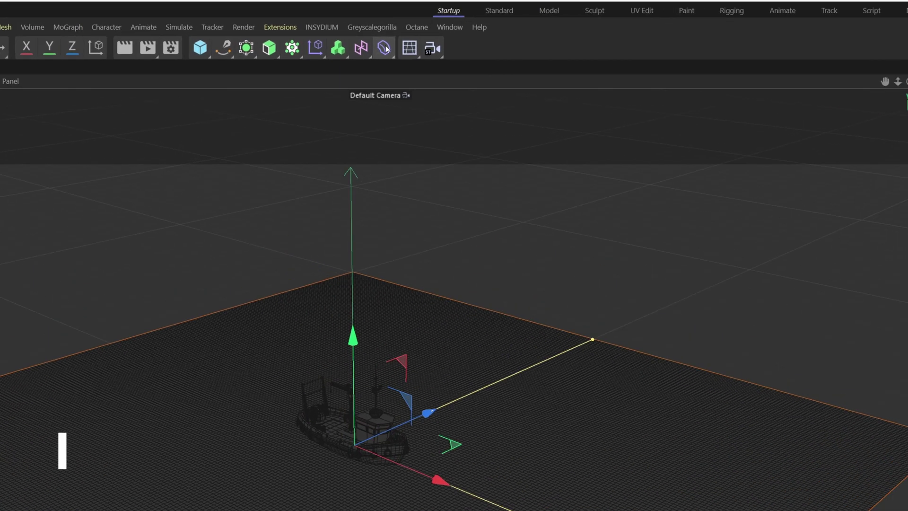
{"action": "left_click", "coordinate": [320, 34]}
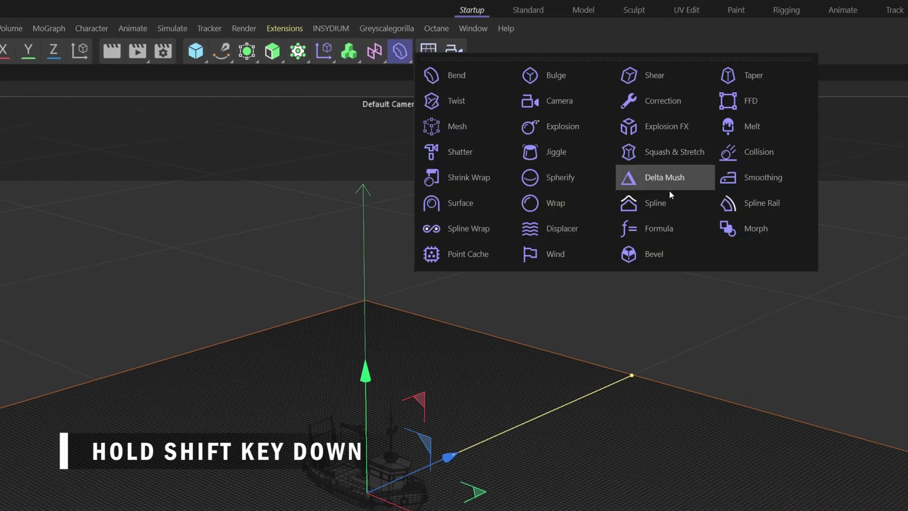
{"action": "left_click", "coordinate": [743, 152], "text": "shift"}
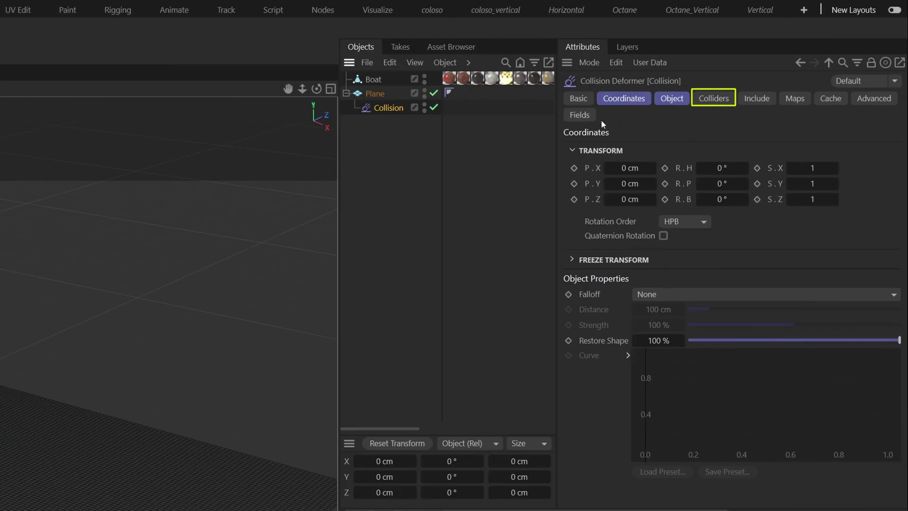
{"action": "left_click", "coordinate": [714, 98]}
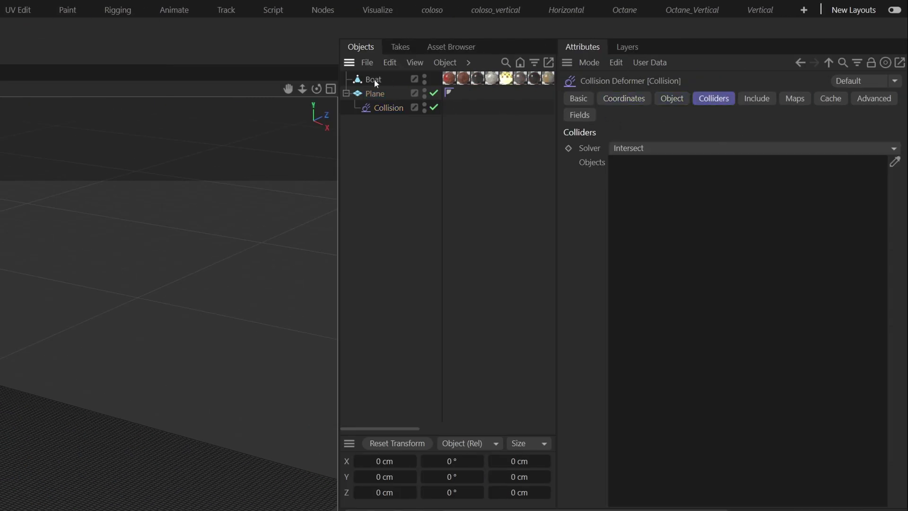
{"action": "left_click_drag", "start_coordinate": [373, 78], "coordinate": [630, 183]}
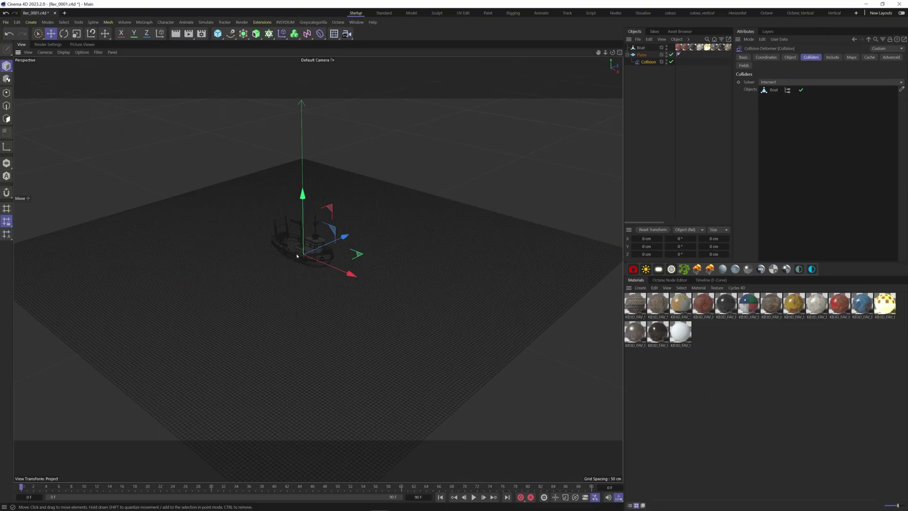
Step: Move the Boat across the plane to about X 192 cm, Y 29 cm, Z 43 cm
{"action": "scroll", "coordinate": [311, 250], "scroll_direction": "up", "scroll_amount": 3}
{"action": "left_click_drag", "start_coordinate": [311, 250], "coordinate": [387, 268], "text": "alt"}
{"action": "left_click", "coordinate": [641, 48]}
{"action": "left_click_drag", "start_coordinate": [351, 206], "coordinate": [351, 212]}
{"action": "left_click_drag", "start_coordinate": [342, 280], "coordinate": [374, 232], "text": "alt"}
{"action": "left_click_drag", "start_coordinate": [400, 263], "coordinate": [482, 263]}
{"action": "left_click_drag", "start_coordinate": [374, 227], "coordinate": [307, 260], "text": "alt"}
{"action": "middle_click_drag", "start_coordinate": [400, 315], "coordinate": [331, 272], "text": "alt"}
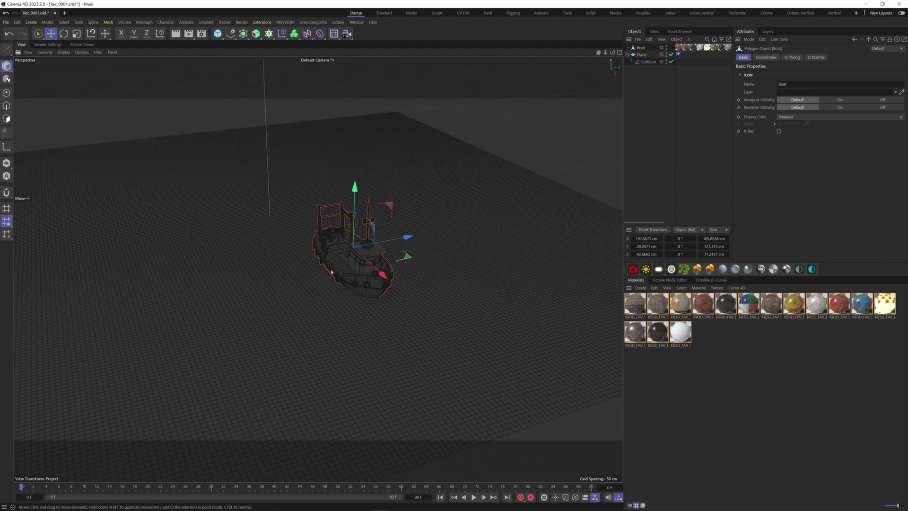
{"action": "left_click_drag", "start_coordinate": [331, 272], "coordinate": [355, 272], "text": "alt"}
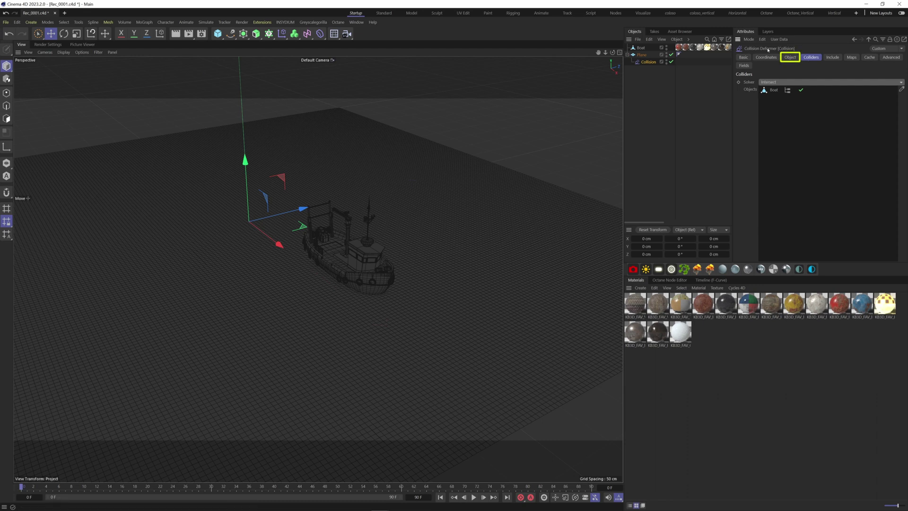
Step: Set the Collision deformer's falloff to Surface
{"action": "left_click", "coordinate": [791, 57]}
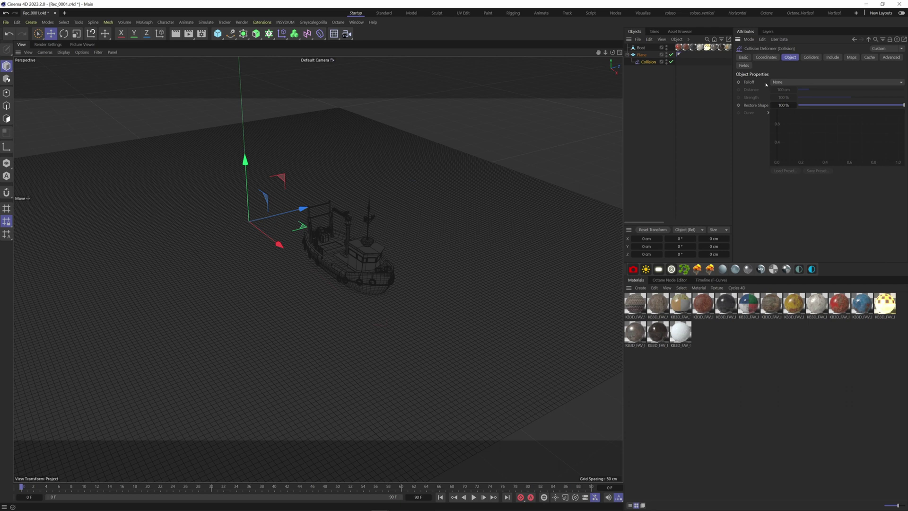
{"action": "left_click", "coordinate": [781, 83]}
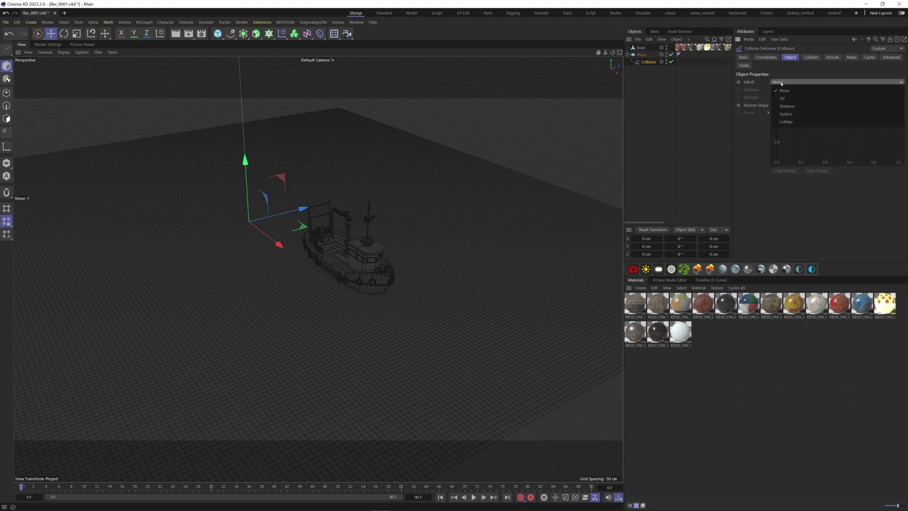
{"action": "left_click", "coordinate": [787, 115]}
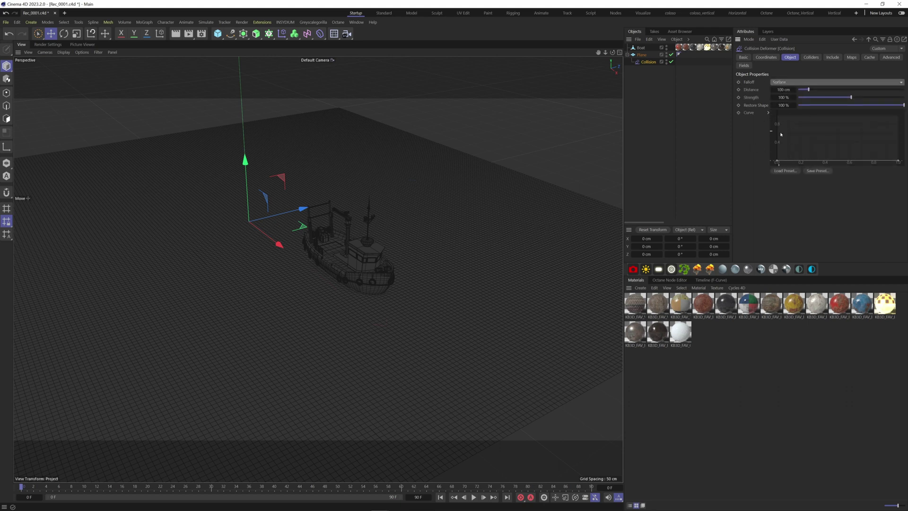
Step: Show the Collision falloff curve in a separate window and add points along its baseline about every 0.15 in X
{"action": "right_click", "coordinate": [799, 133]}
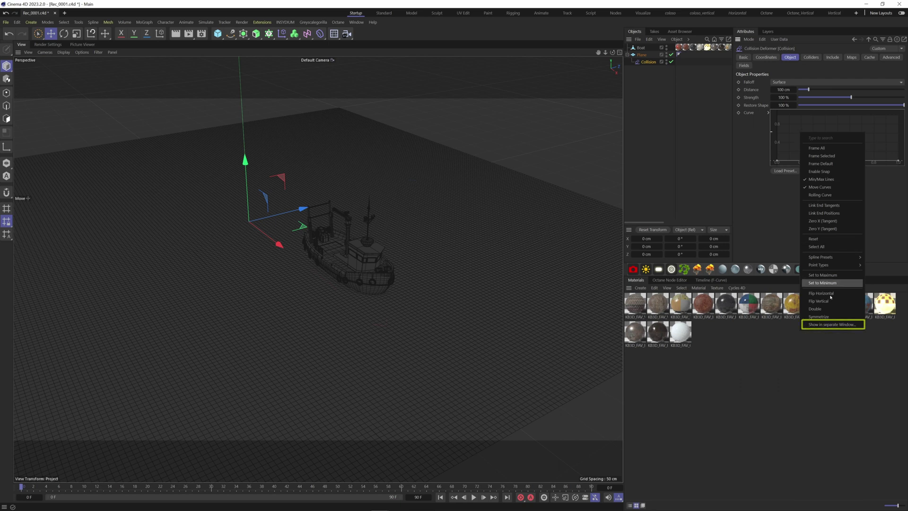
{"action": "left_click", "coordinate": [831, 325]}
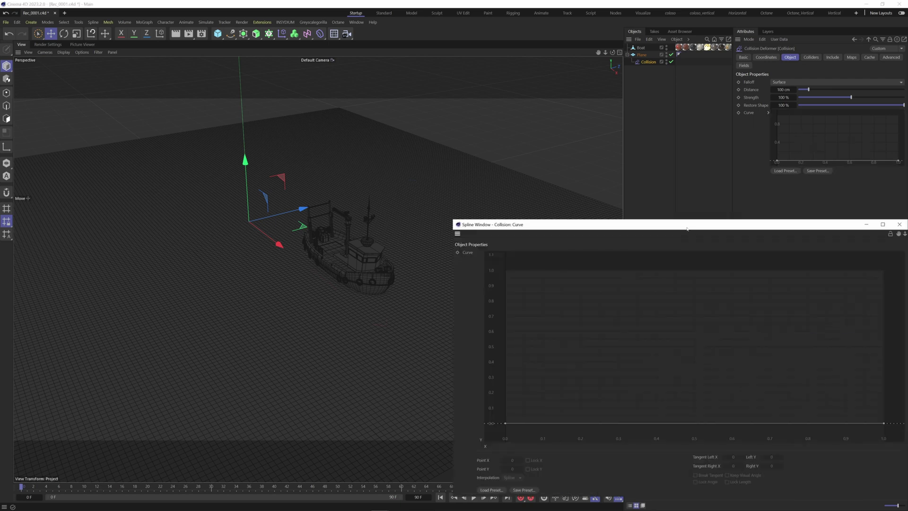
{"action": "left_click_drag", "start_coordinate": [687, 228], "coordinate": [536, 114]}
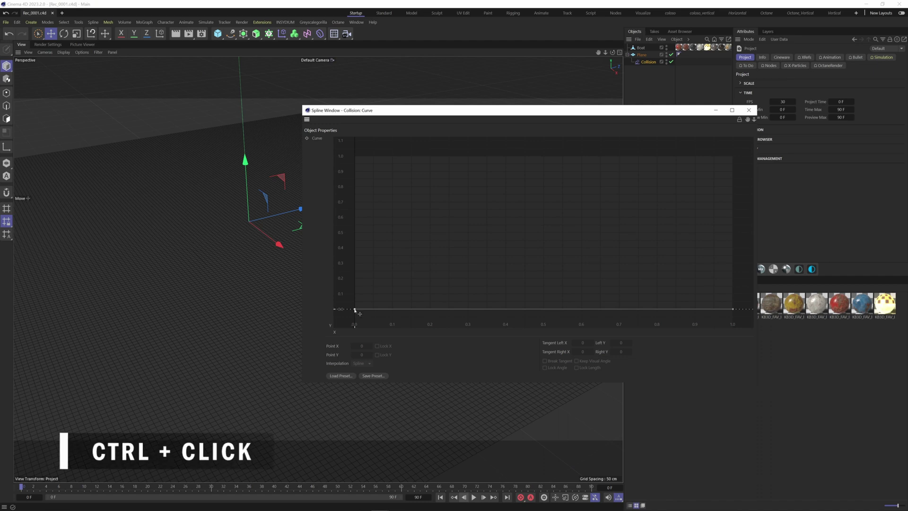
{"action": "left_click", "coordinate": [355, 310], "text": "ctrl"}
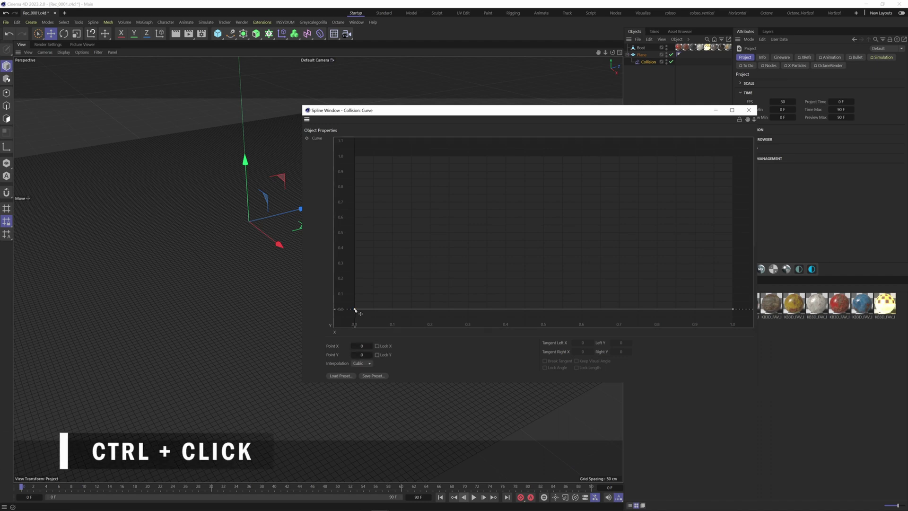
{"action": "left_click", "coordinate": [413, 310], "text": "ctrl"}
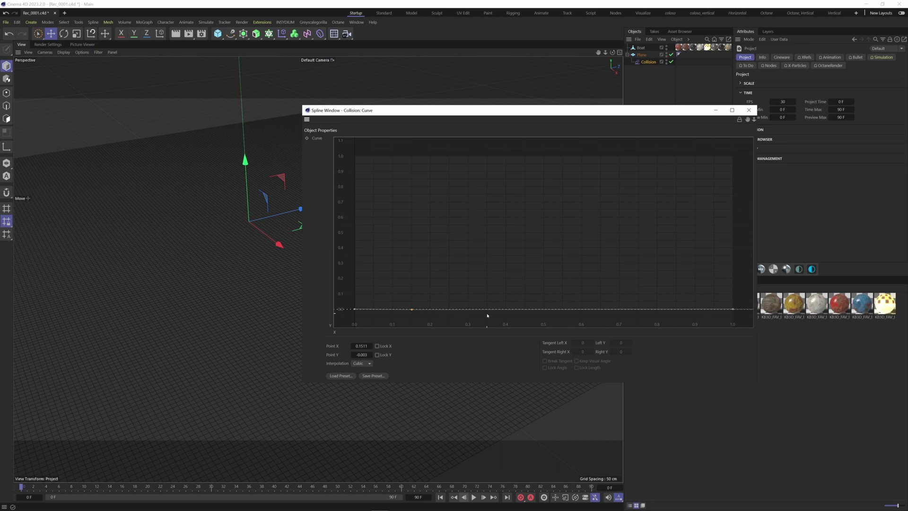
{"action": "left_click", "coordinate": [526, 310], "text": "ctrl"}
Step: Raise the curve's first point to Y 1 and the point at about X 0.3 to about Y 0.6
{"action": "left_click_drag", "start_coordinate": [347, 298], "coordinate": [348, 153]}
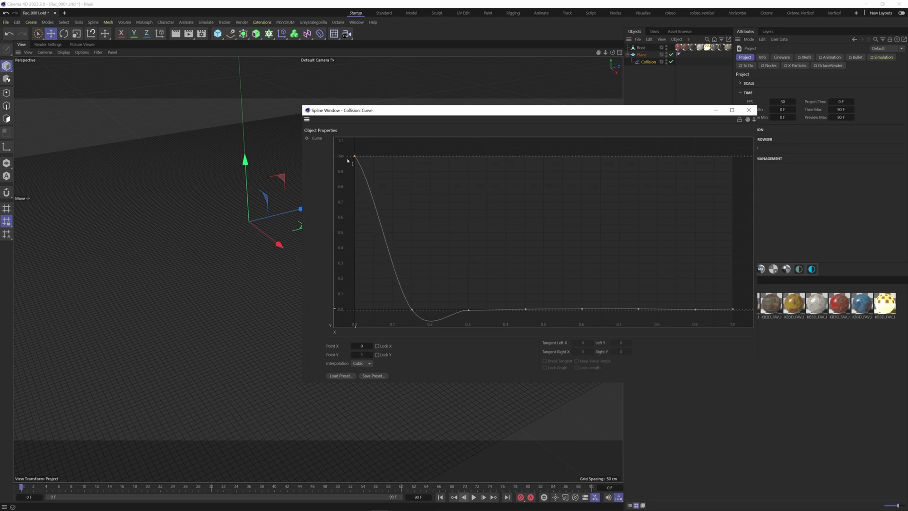
{"action": "left_click_drag", "start_coordinate": [464, 300], "coordinate": [467, 218]}
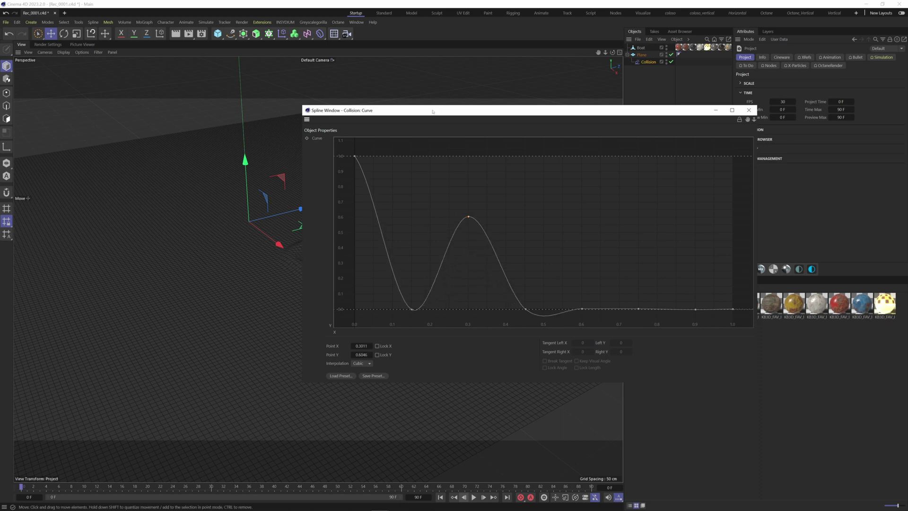
{"action": "left_click_drag", "start_coordinate": [431, 110], "coordinate": [565, 80]}
{"action": "scroll", "coordinate": [353, 282], "scroll_direction": "up", "scroll_amount": 2}
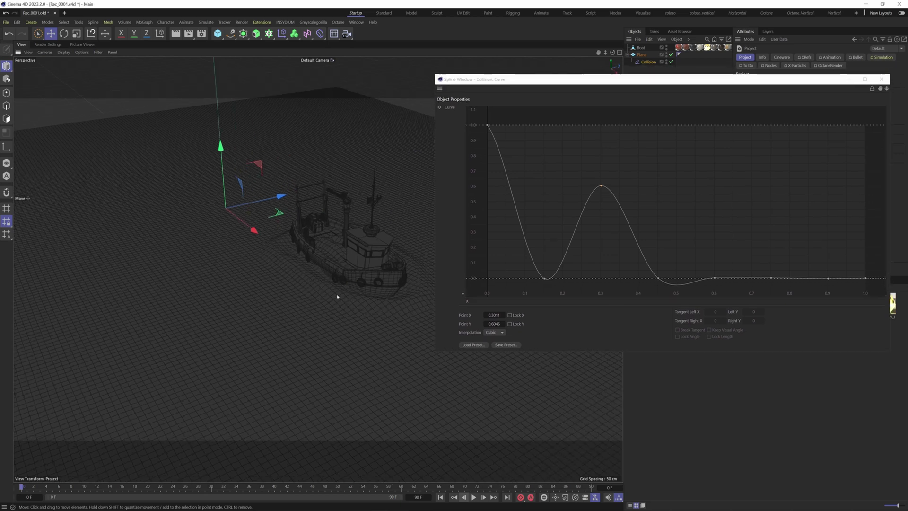
{"action": "left_click_drag", "start_coordinate": [337, 294], "coordinate": [345, 285], "text": "alt"}
{"action": "middle_click_drag", "start_coordinate": [345, 286], "coordinate": [278, 272], "text": "alt"}
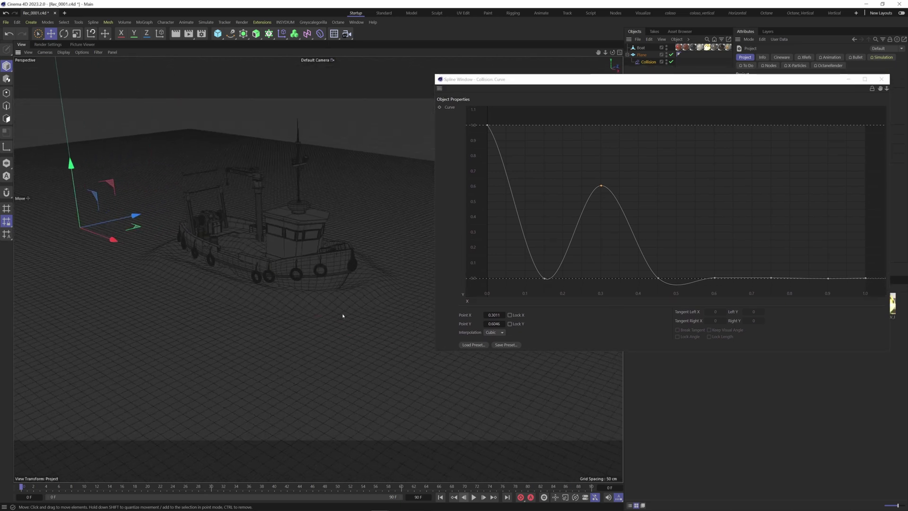
Step: Raise the curve point at about X 0.6 to about Y 0.3 and the one at X 0.9 to about Y 0.15
{"action": "left_click", "coordinate": [716, 277]}
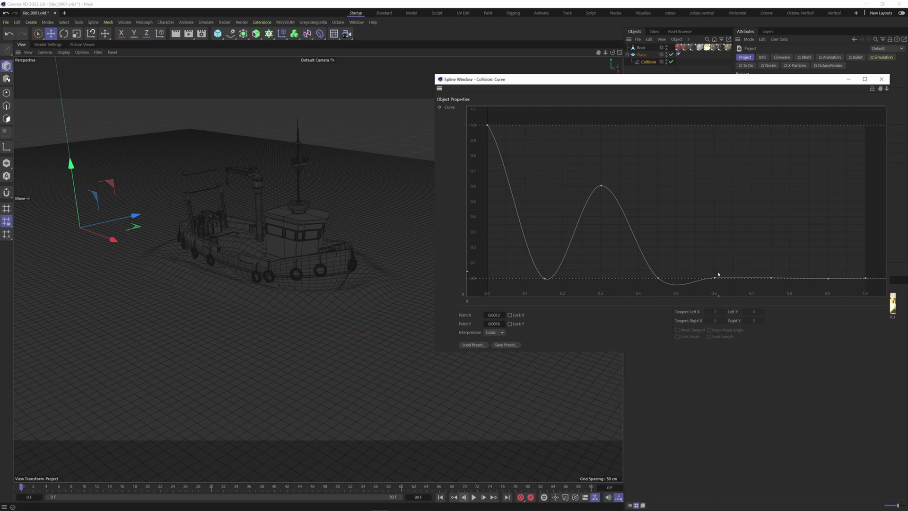
{"action": "left_click_drag", "start_coordinate": [715, 278], "coordinate": [714, 233]}
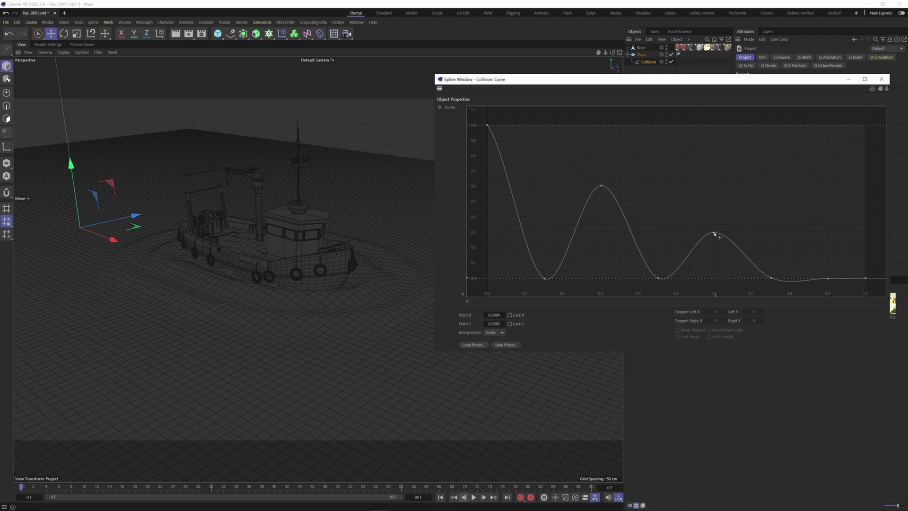
{"action": "left_click_drag", "start_coordinate": [809, 263], "coordinate": [827, 254]}
Step: Set all points of the falloff curve to the Ease Ease point type and close the curve window
{"action": "key", "text": "ctrl+a"}
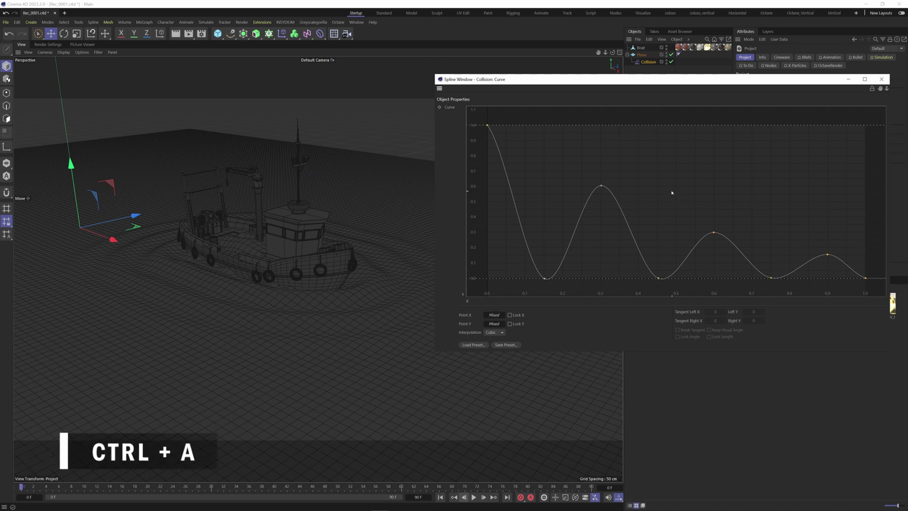
{"action": "right_click", "coordinate": [672, 189]}
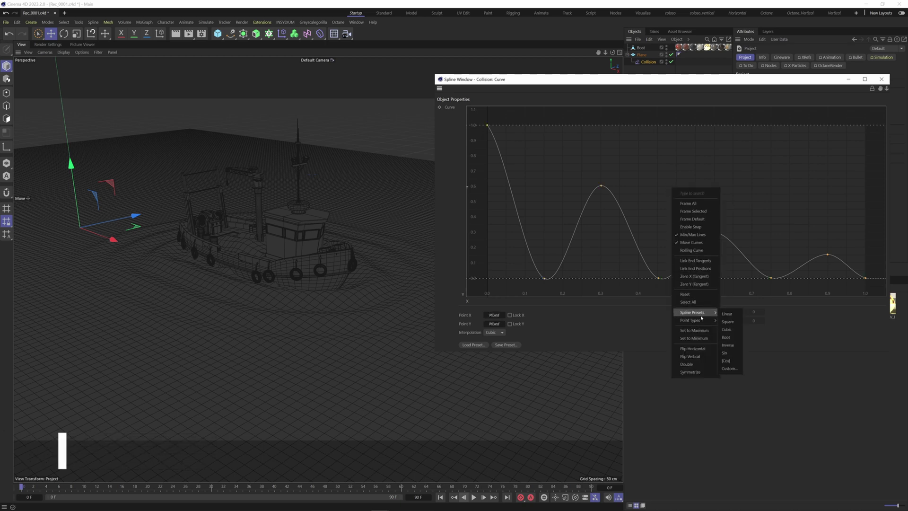
{"action": "mouse_move", "coordinate": [691, 321]}
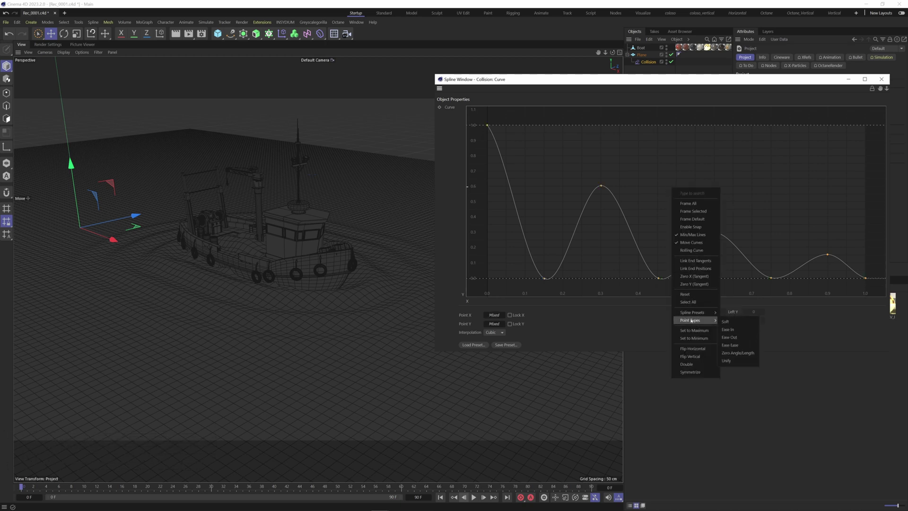
{"action": "left_click", "coordinate": [734, 345]}
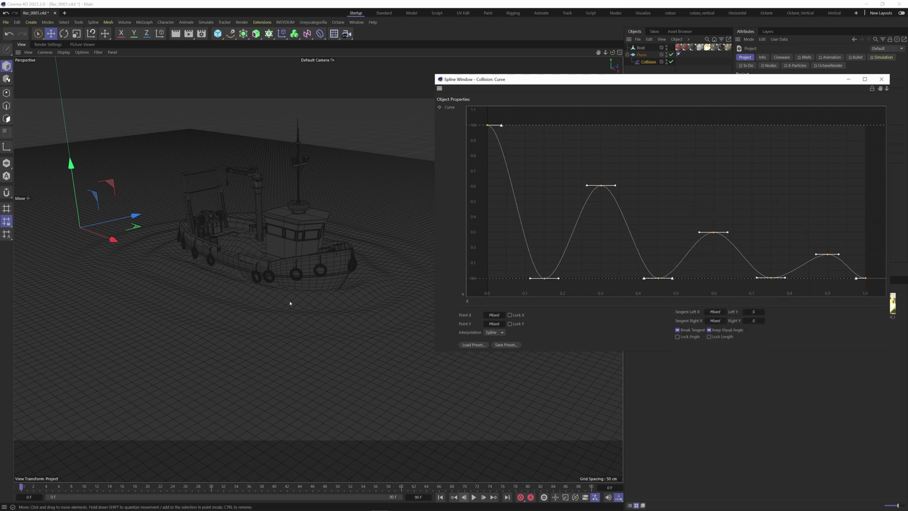
{"action": "left_click_drag", "start_coordinate": [290, 305], "coordinate": [308, 284], "text": "alt"}
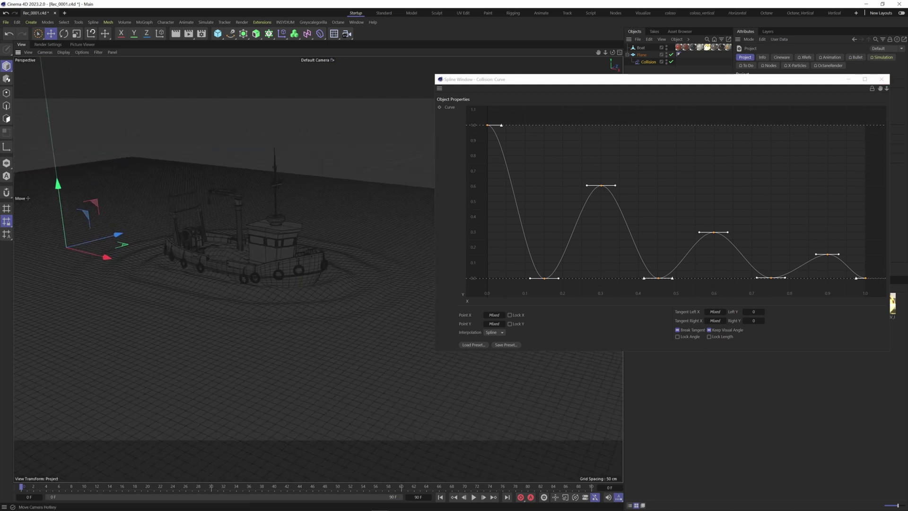
{"action": "left_click", "coordinate": [882, 79]}
Step: Move the Boat across the plane to test the ripples and undo the move
{"action": "left_click", "coordinate": [641, 49]}
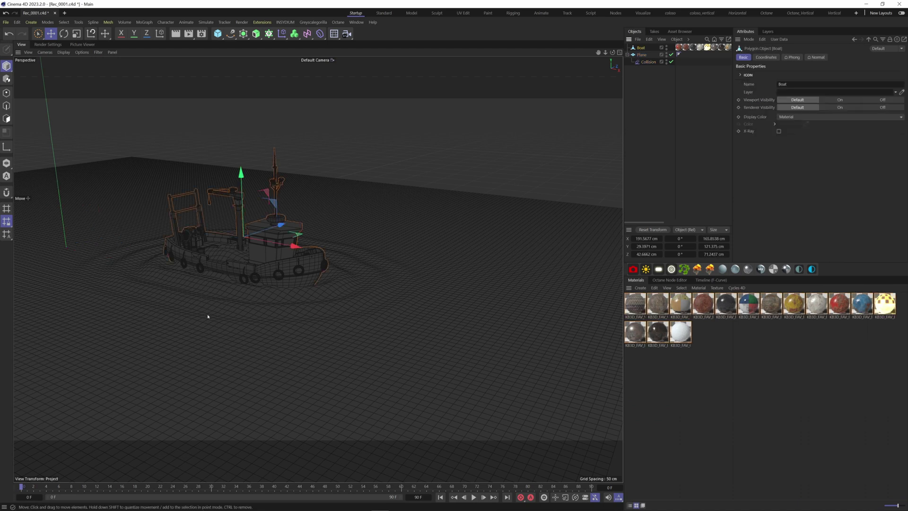
{"action": "left_click_drag", "start_coordinate": [244, 237], "coordinate": [299, 289]}
{"action": "key", "text": "ctrl+z"}
Step: Add a Jiggle deformer as a child of the Plane and place it below the Collision deformer
{"action": "left_click", "coordinate": [649, 55]}
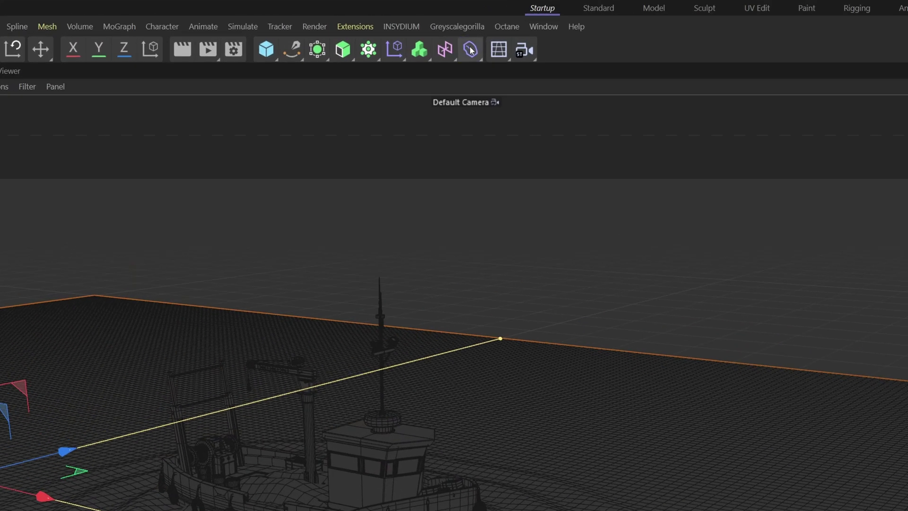
{"action": "left_click", "coordinate": [320, 34]}
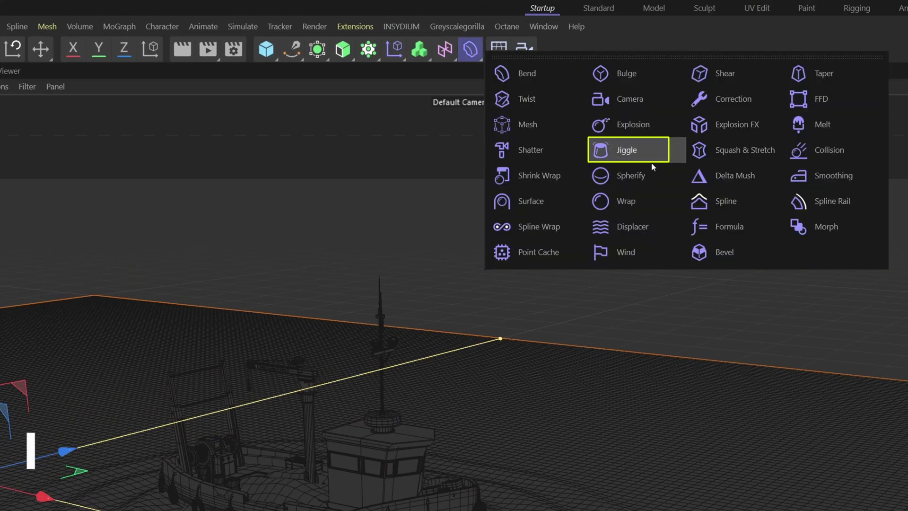
{"action": "left_click", "coordinate": [630, 152], "text": "shift"}
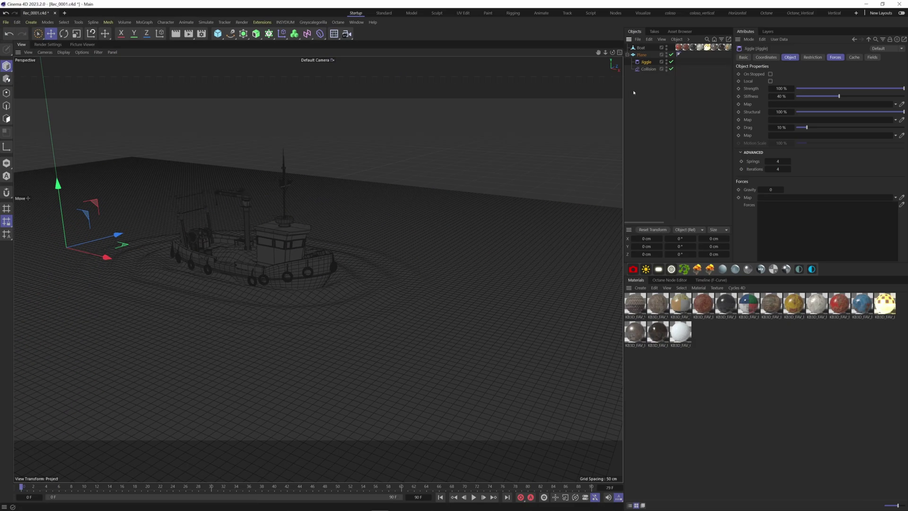
{"action": "left_click_drag", "start_coordinate": [659, 71], "coordinate": [652, 73]}
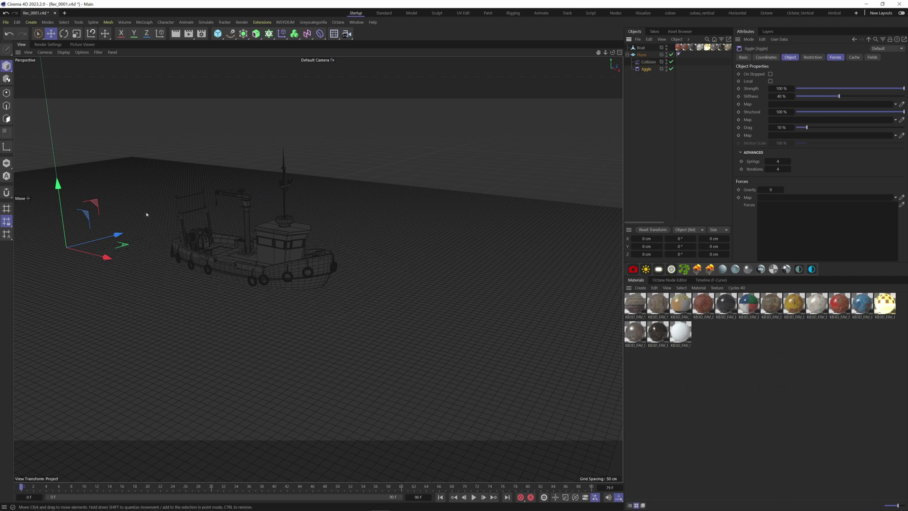
Step: Play the timeline and move the Boat across the plane to about X 281 cm, Z 107 cm to test the jiggling ripples
{"action": "left_click", "coordinate": [474, 498]}
{"action": "left_click", "coordinate": [263, 270]}
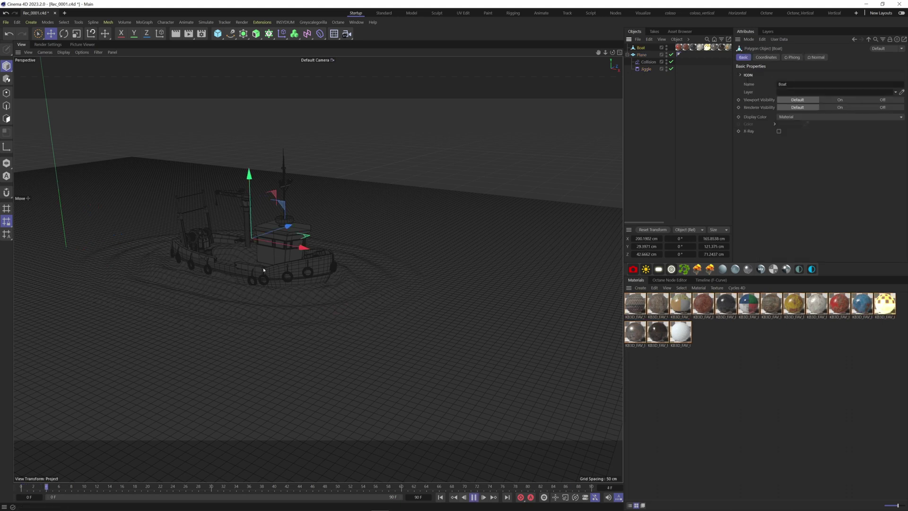
{"action": "mouse_move", "coordinate": [303, 248]}
{"action": "left_mouse_down"}
{"action": "mouse_move", "coordinate": [419, 268]}
{"action": "mouse_move", "coordinate": [417, 228]}
{"action": "mouse_move", "coordinate": [425, 226]}
{"action": "mouse_move", "coordinate": [375, 234]}
{"action": "mouse_move", "coordinate": [212, 217]}
{"action": "mouse_move", "coordinate": [428, 266]}
{"action": "left_mouse_up"}
{"action": "key", "text": "9"}
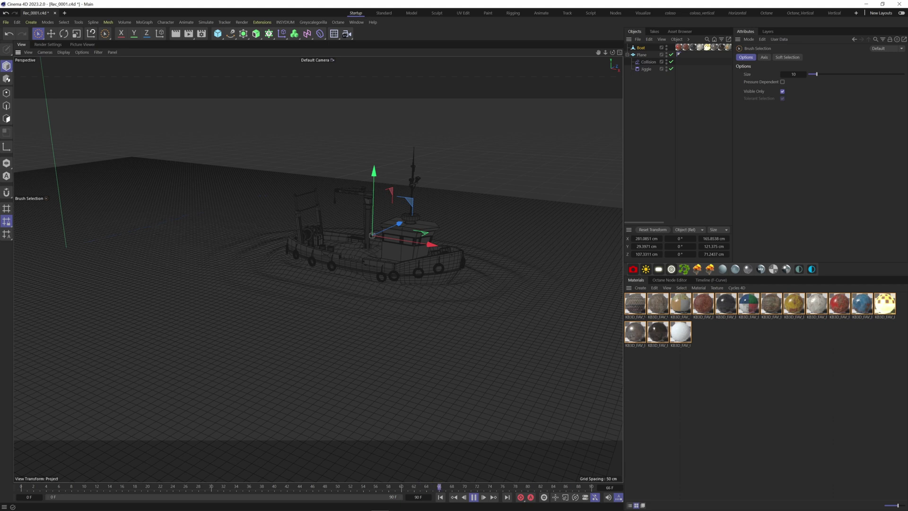
{"action": "left_click", "coordinate": [562, 179]}
Step: Add a Smoothing deformer to the Plane, place it below Jiggle, and set its strength to 30%
{"action": "left_click", "coordinate": [641, 55]}
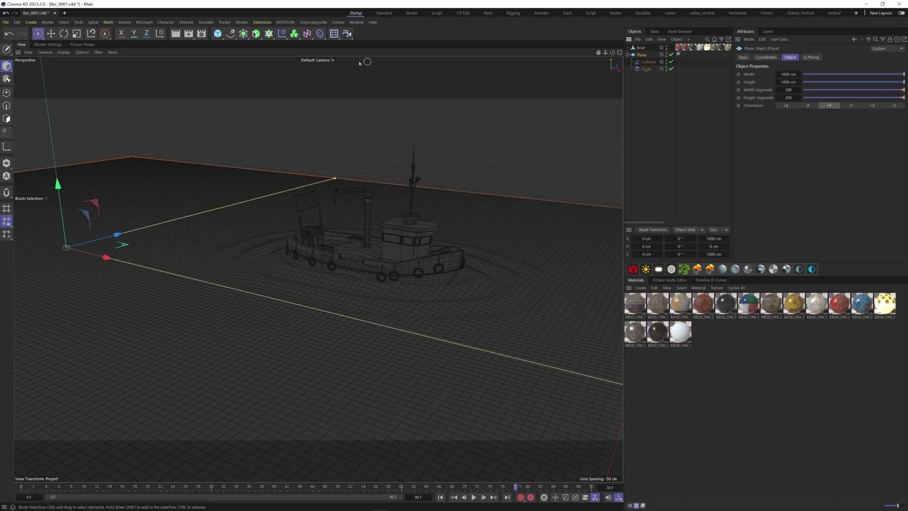
{"action": "left_click", "coordinate": [321, 34]}
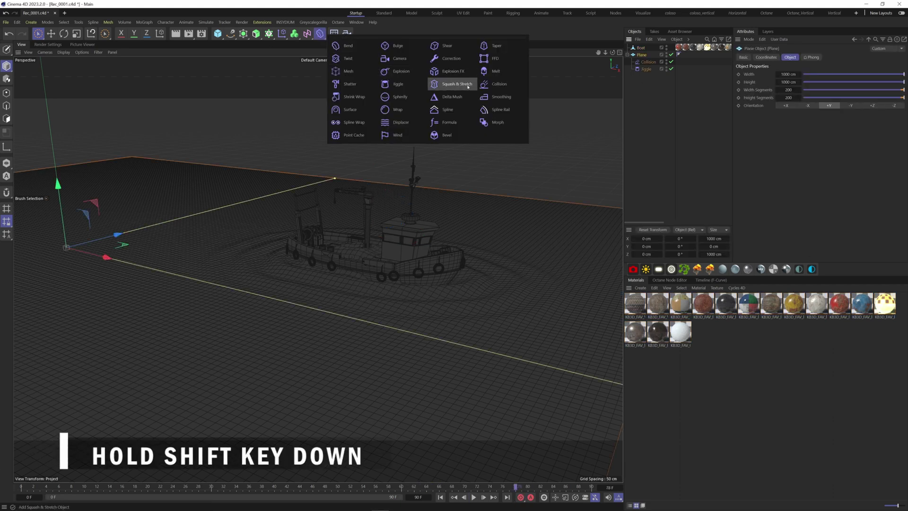
{"action": "left_click", "coordinate": [502, 97], "text": "shift"}
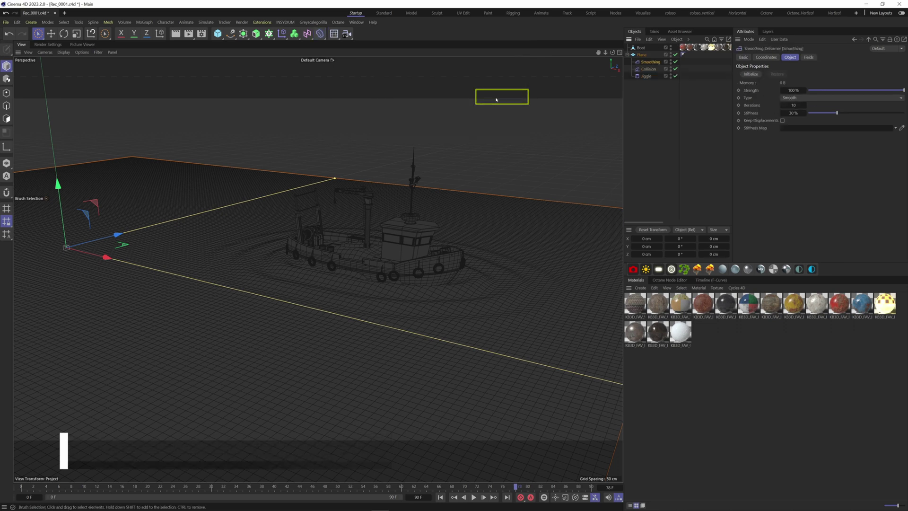
{"action": "left_click_drag", "start_coordinate": [654, 62], "coordinate": [649, 79]}
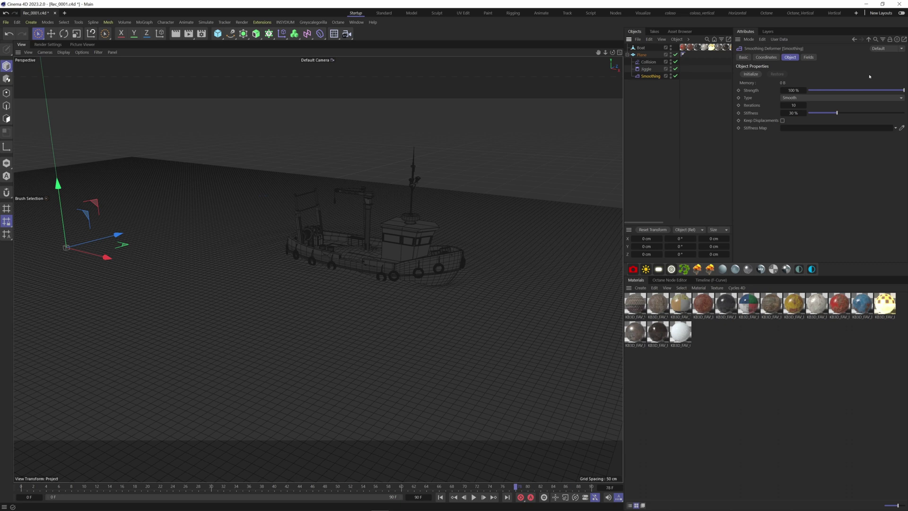
{"action": "left_click_drag", "start_coordinate": [881, 92], "coordinate": [856, 93]}
{"action": "left_click_drag", "start_coordinate": [404, 314], "coordinate": [404, 314], "text": "alt"}
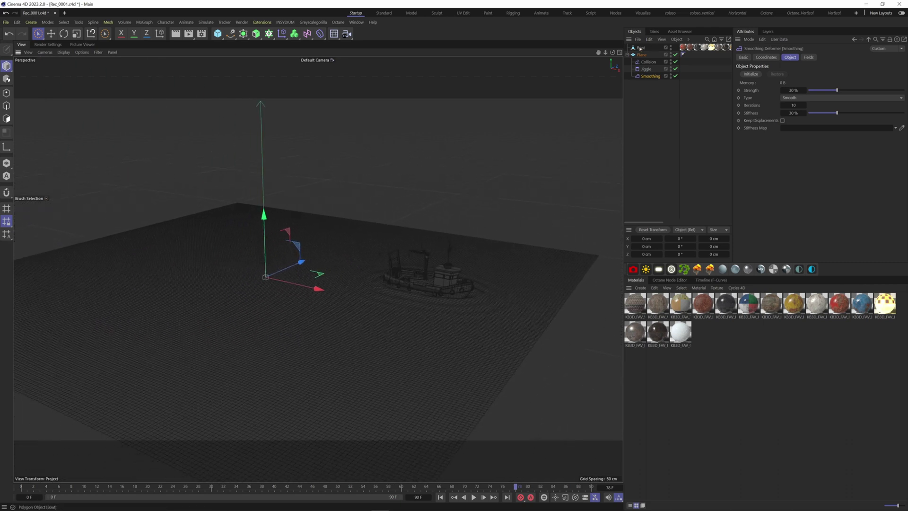
Step: Play the timeline and move the Boat backwards along X across the plane to about X -569 cm to test the smoothed ripples
{"action": "left_click", "coordinate": [640, 49]}
{"action": "left_click", "coordinate": [473, 497]}
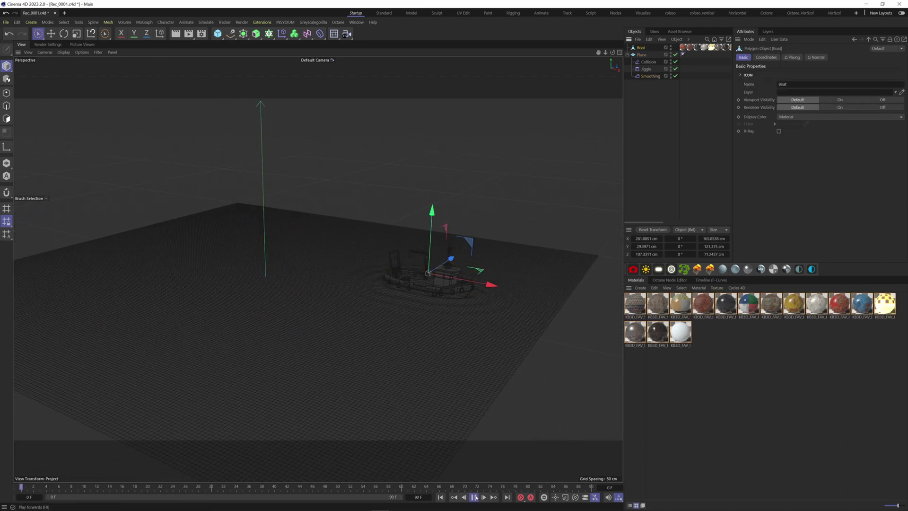
{"action": "left_click_drag", "start_coordinate": [477, 283], "coordinate": [398, 269]}
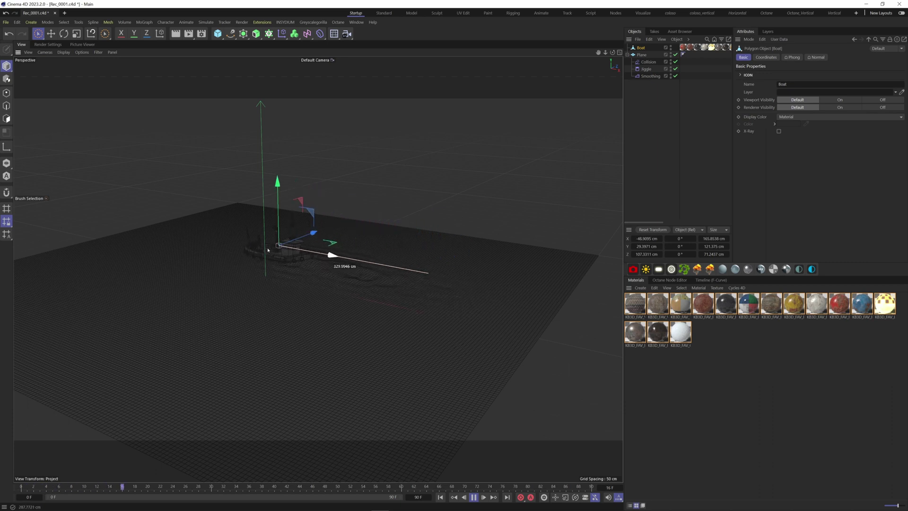
{"action": "left_click_drag", "start_coordinate": [203, 243], "coordinate": [140, 228]}
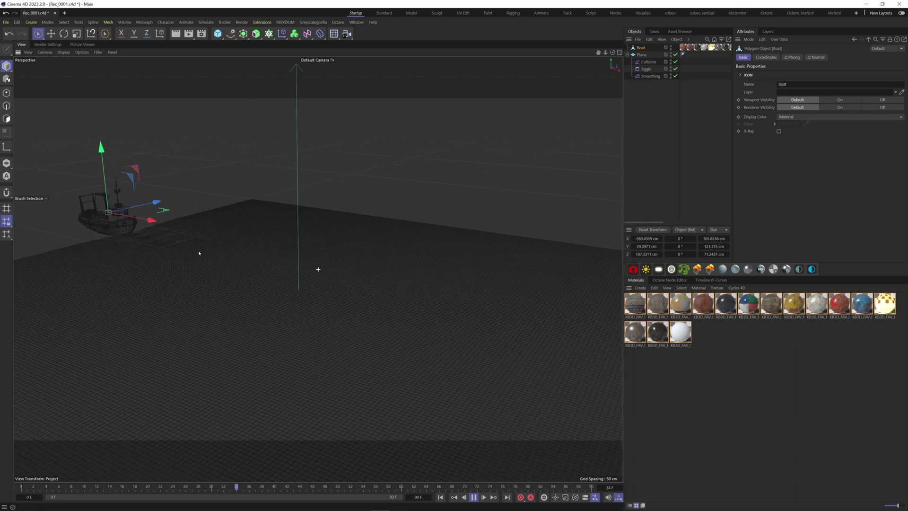
Step: Reposition the Boat near the plane's edge at about X -412 cm and Y 37 cm
{"action": "middle_click_drag", "start_coordinate": [199, 253], "coordinate": [255, 278], "text": "alt"}
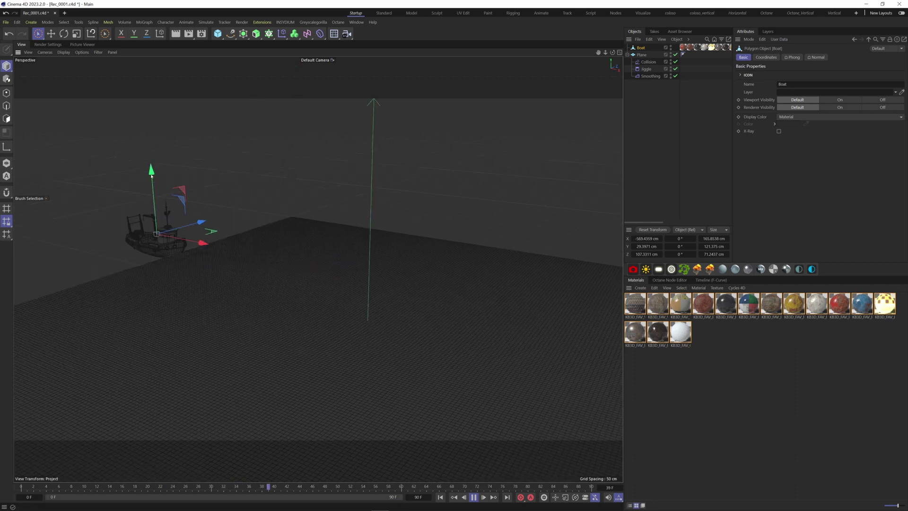
{"action": "left_click_drag", "start_coordinate": [152, 175], "coordinate": [152, 173]}
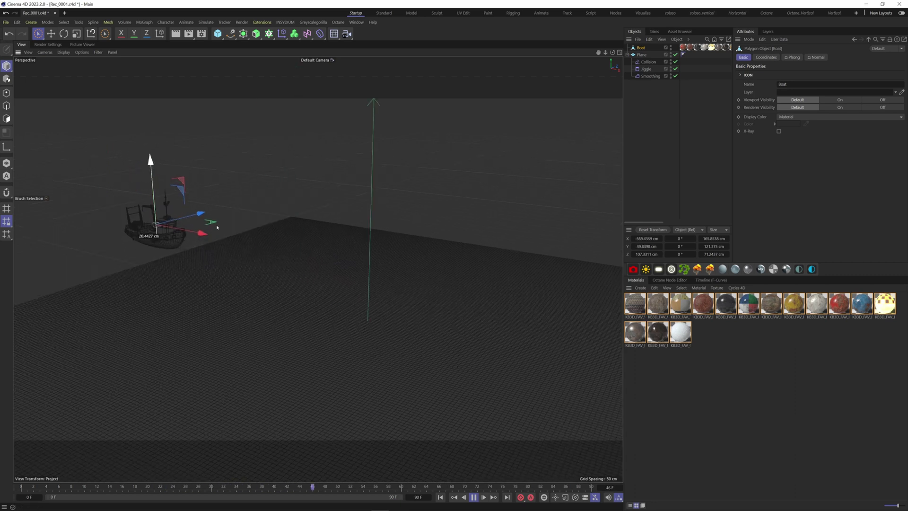
{"action": "left_click_drag", "start_coordinate": [224, 243], "coordinate": [250, 250]}
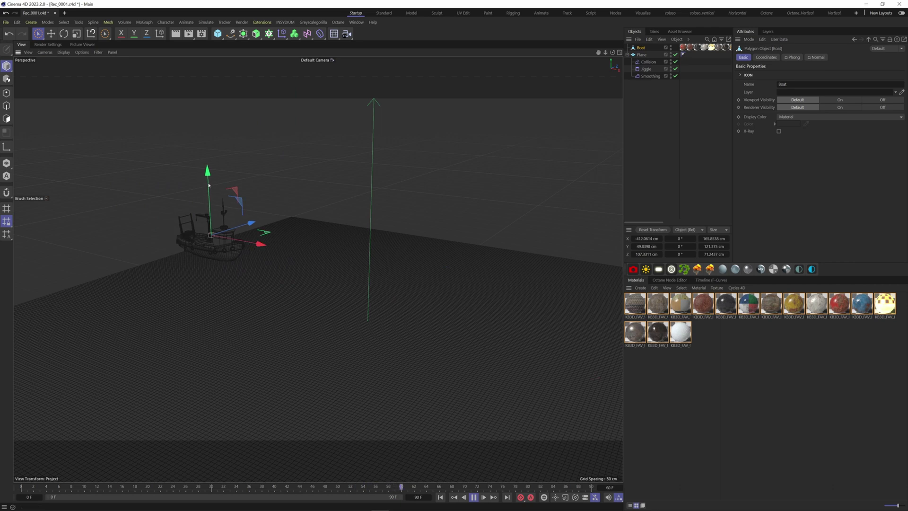
Step: Stop playback, return to frame 0, and keyframe the Boat's X position so it travels across the plane by frame 90
{"action": "left_click", "coordinate": [766, 57]}
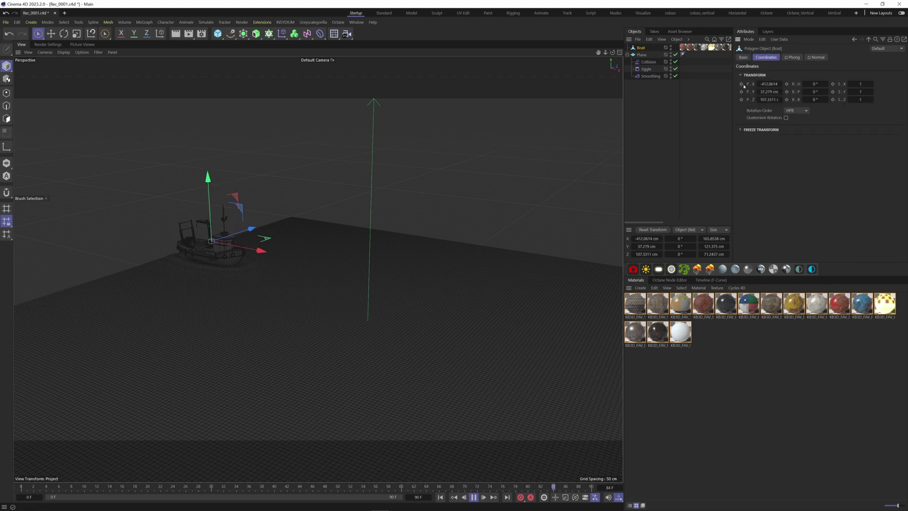
{"action": "key", "text": "space"}
{"action": "left_click", "coordinate": [441, 498]}
{"action": "key", "text": "space"}
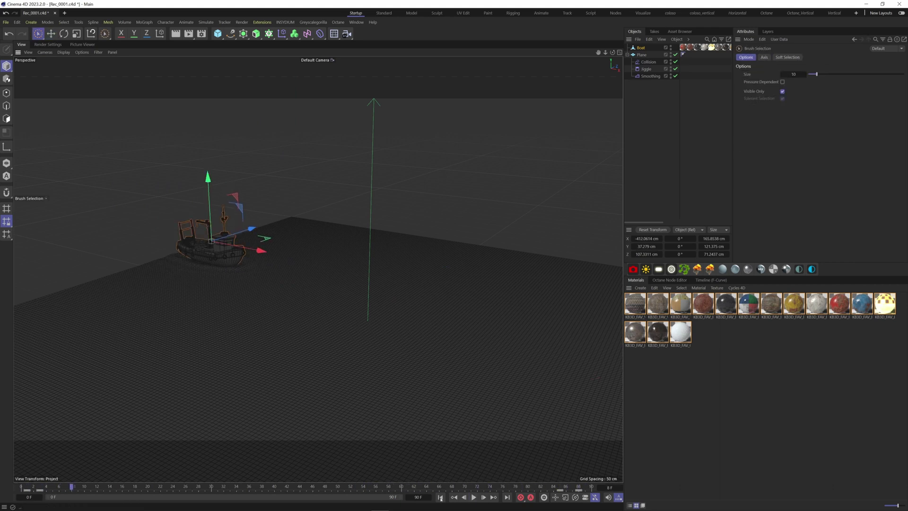
{"action": "left_click", "coordinate": [440, 497]}
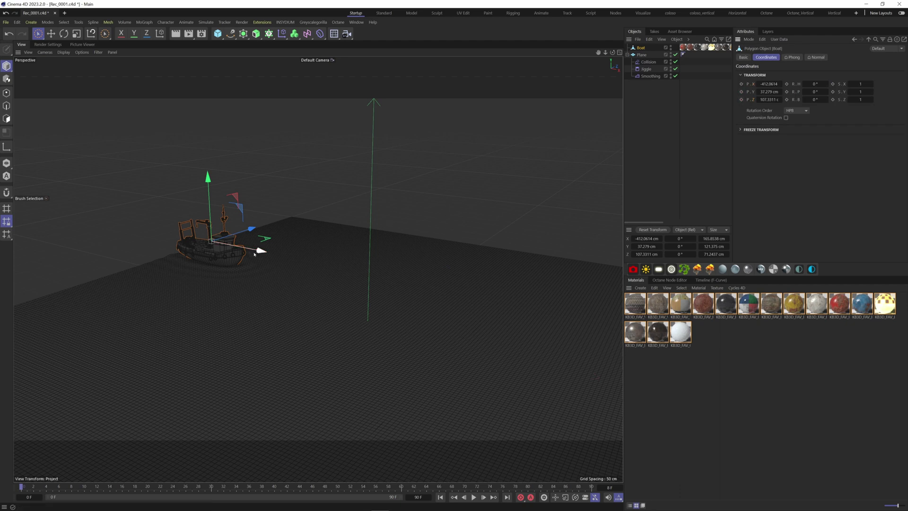
{"action": "left_click_drag", "start_coordinate": [255, 254], "coordinate": [252, 253]}
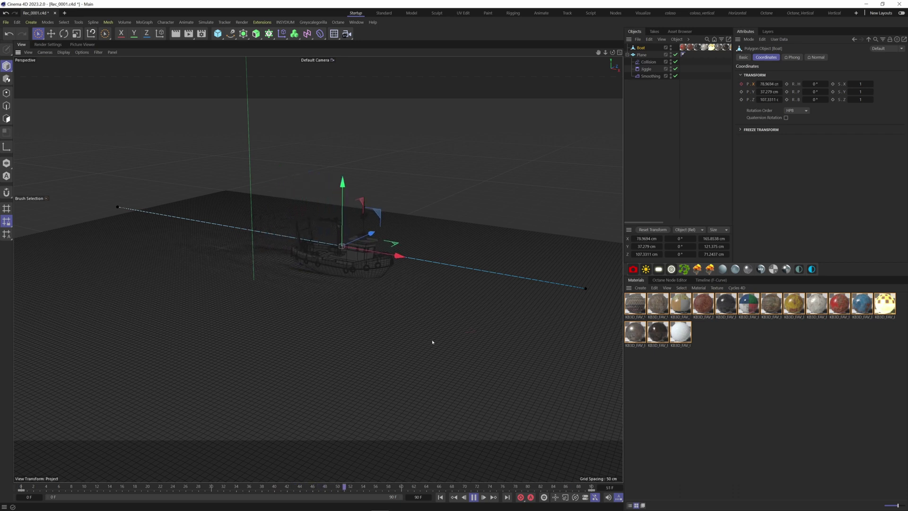
Step: Play back the Boat's animation and inspect the ripples it leaves on the plane
{"action": "key", "text": "e"}
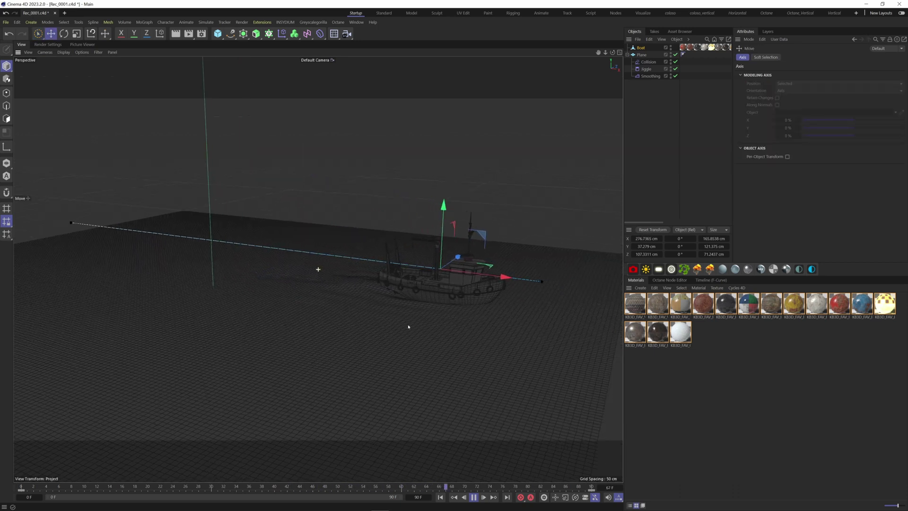
{"action": "key", "text": "space"}
{"action": "key", "text": "F8"}
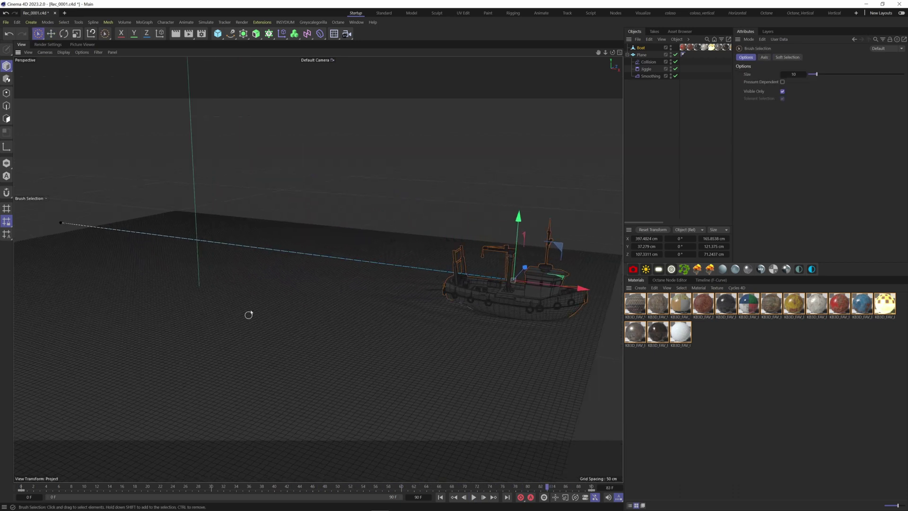